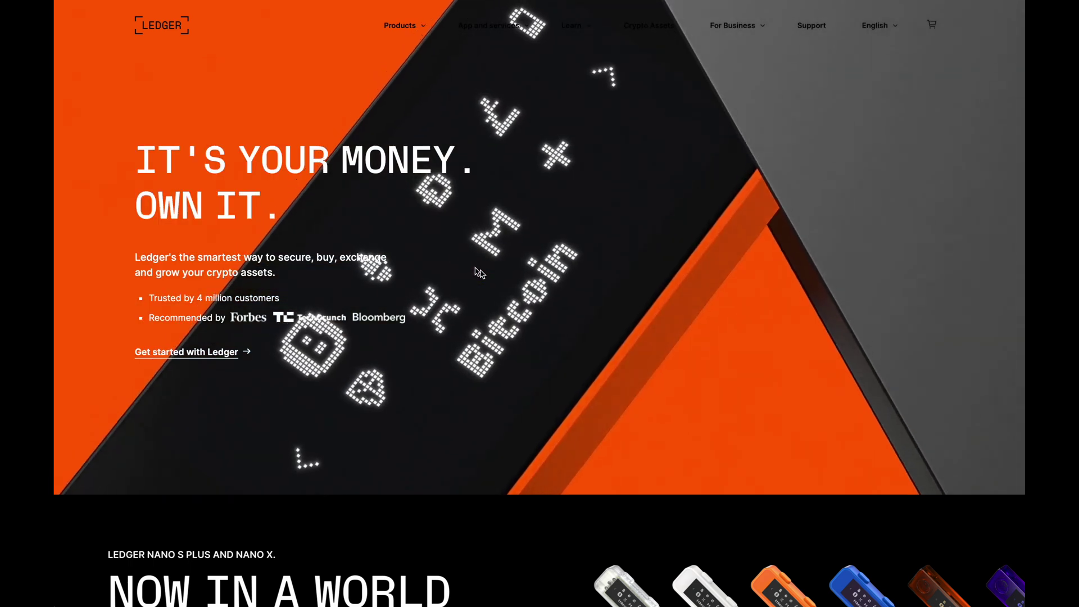
# Open the Ledger Live page under App and services and show its Windows/Mac/Linux download options
pyautogui.moveTo(488, 28)
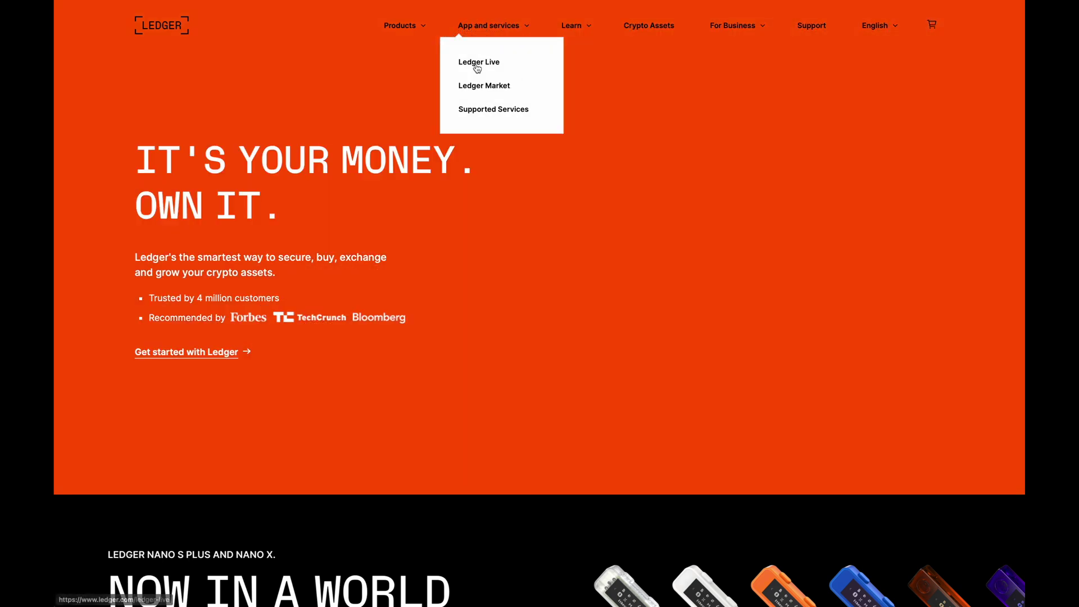
pyautogui.click(477, 65)
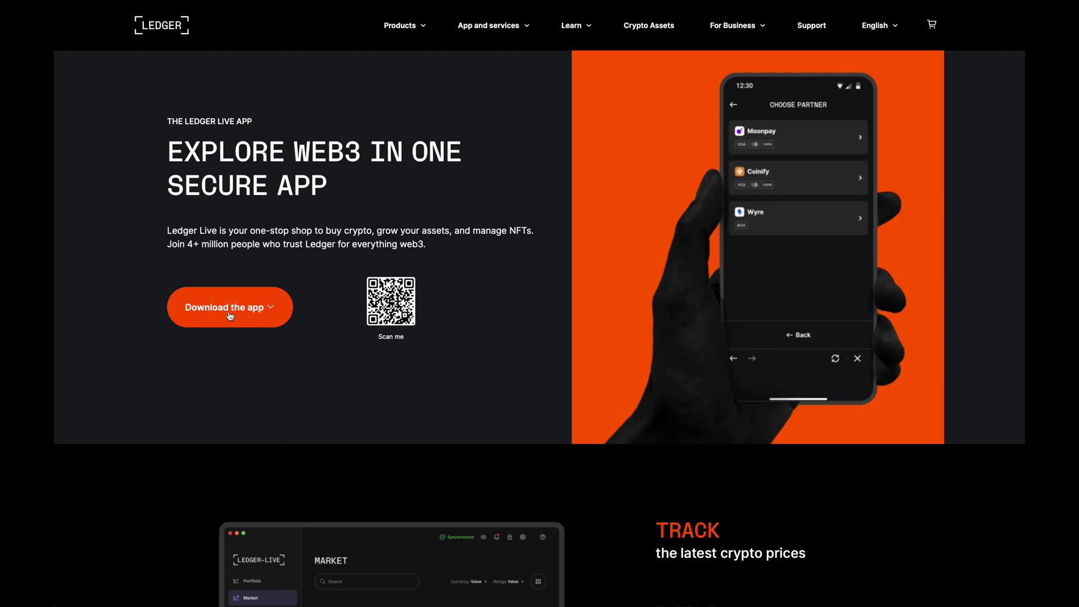
pyautogui.click(260, 318)
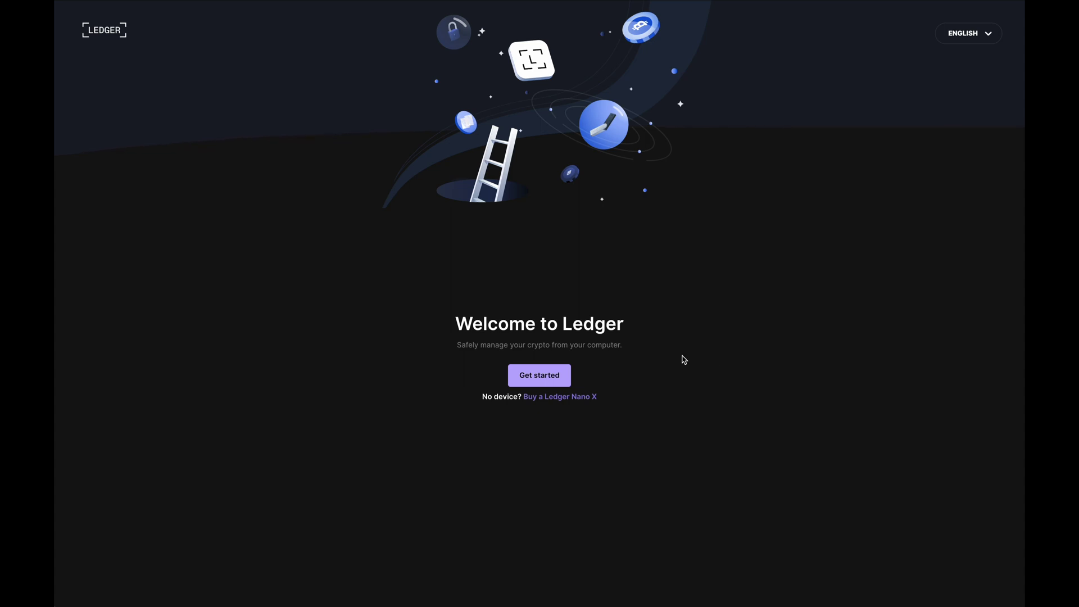
# Accept the Terms of service and Privacy policy, enter Ledger Live, and choose the Nano S device
pyautogui.click(534, 380)
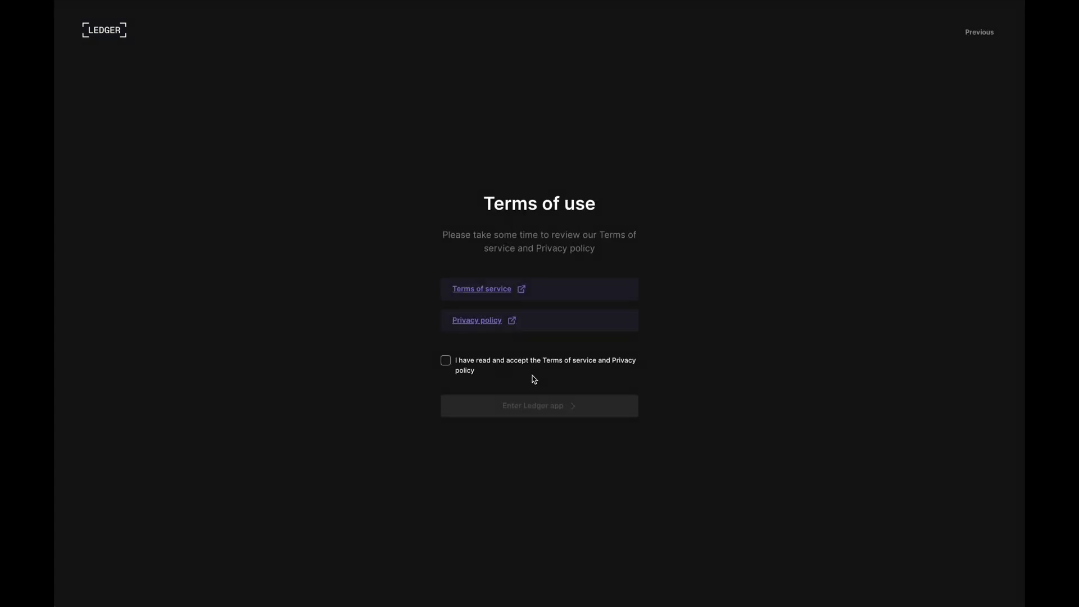
pyautogui.click(446, 362)
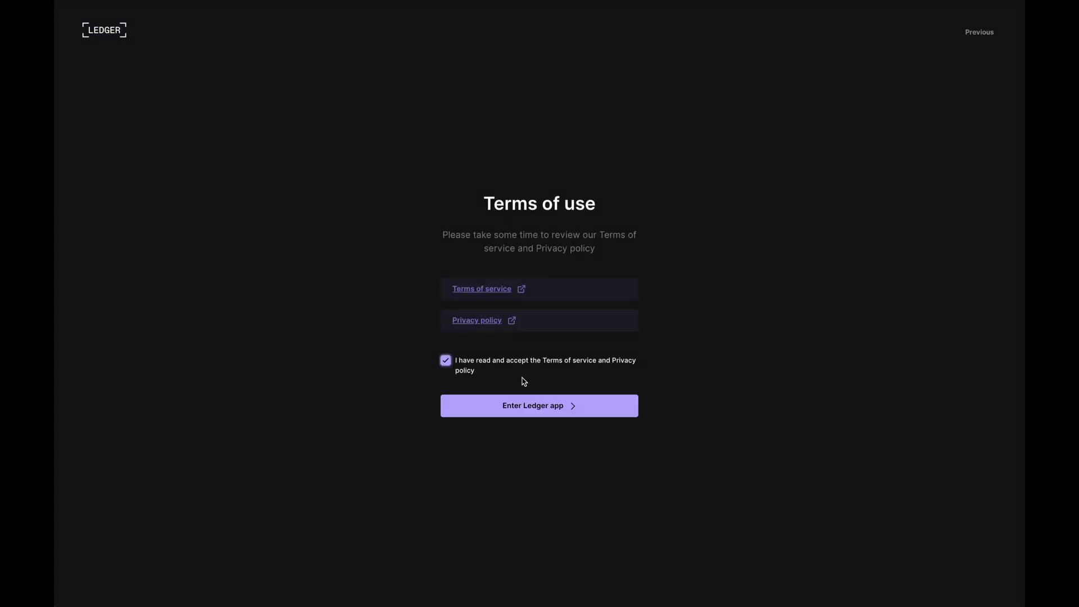
pyautogui.click(529, 419)
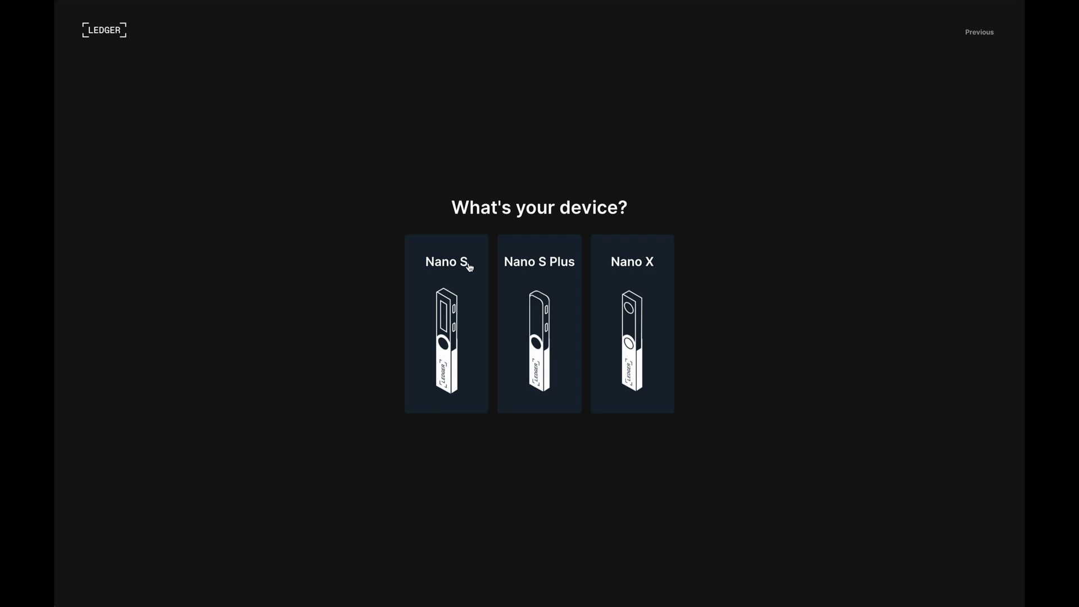
pyautogui.click(449, 289)
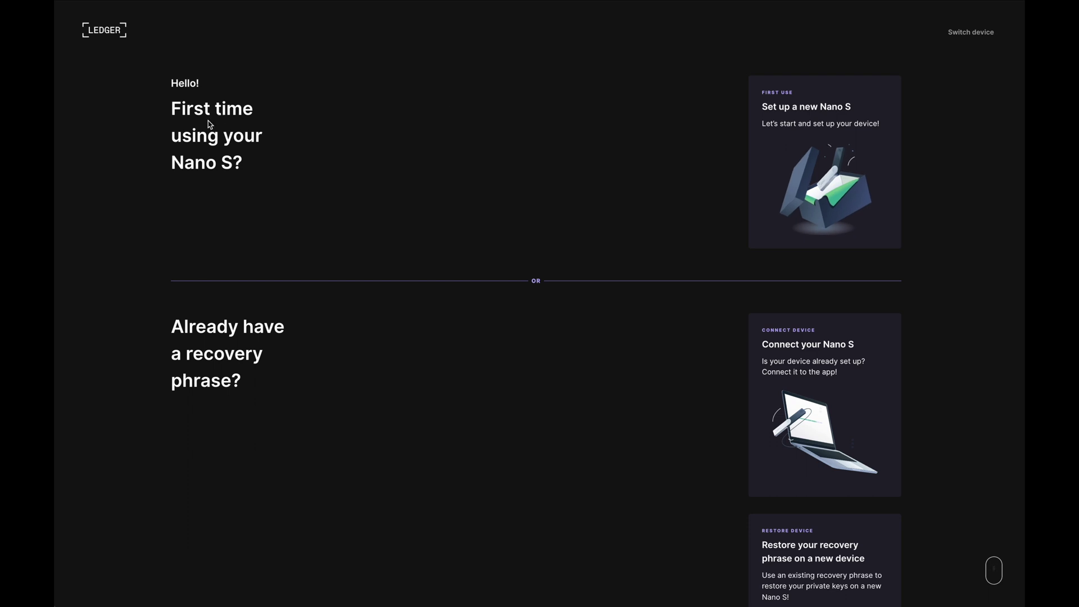
# Choose to set up a new Nano S and go through the three basics intro slides
pyautogui.click(867, 164)
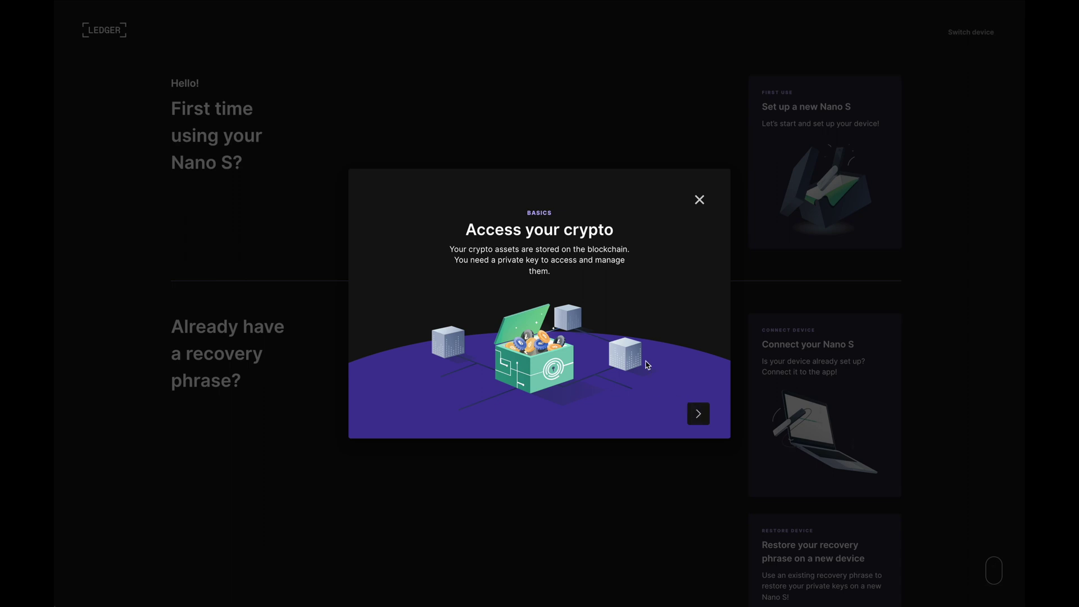
pyautogui.click(701, 424)
pyautogui.click(701, 424)
pyautogui.click(701, 424)
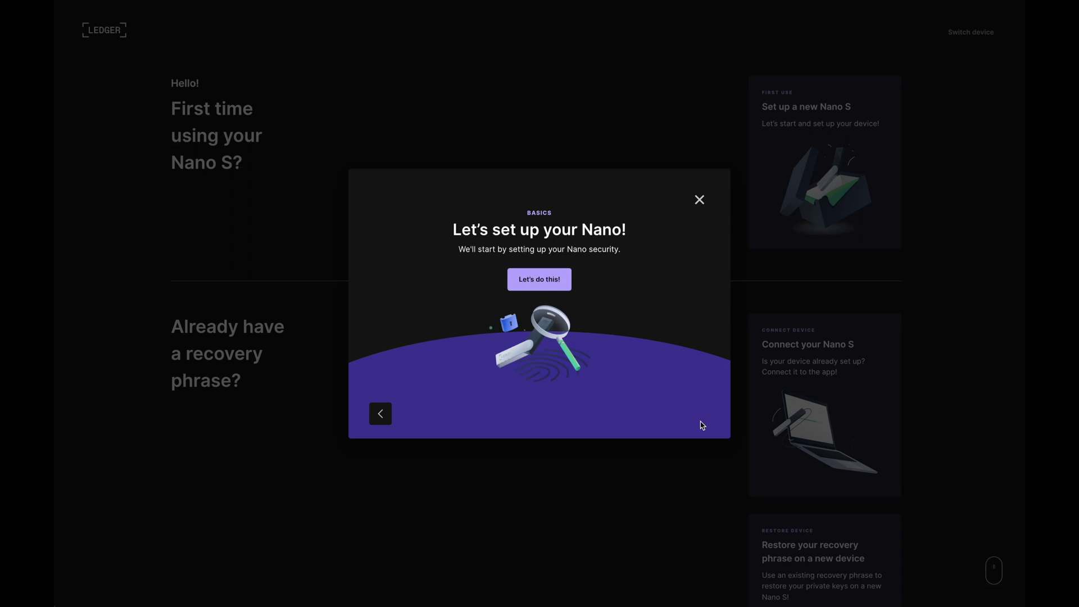
pyautogui.click(541, 286)
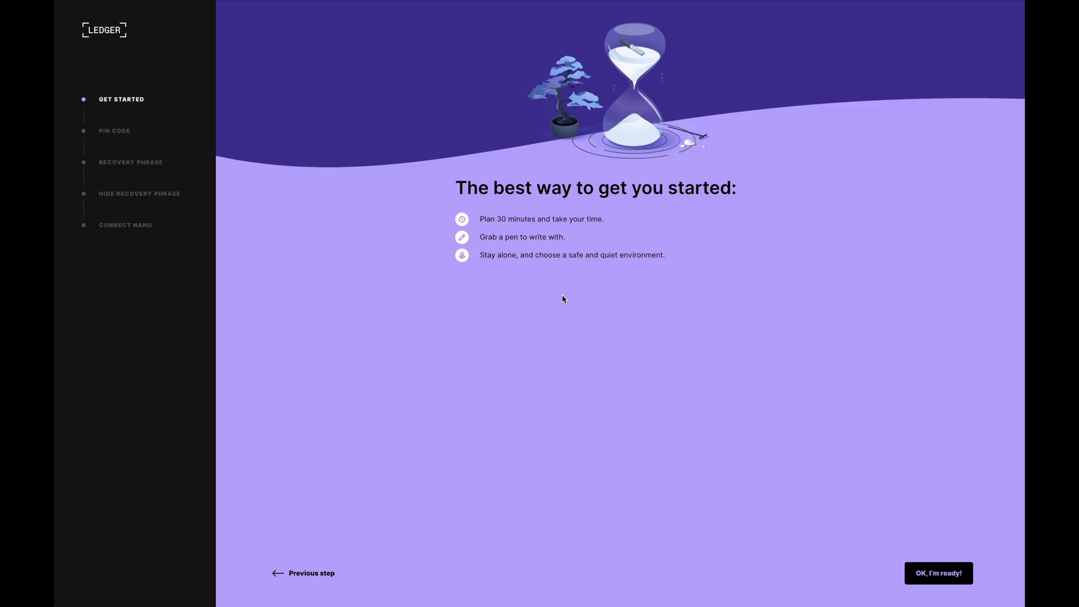
# Confirm readiness, dismiss the Please be careful warning, and continue to the PIN code step
pyautogui.click(948, 574)
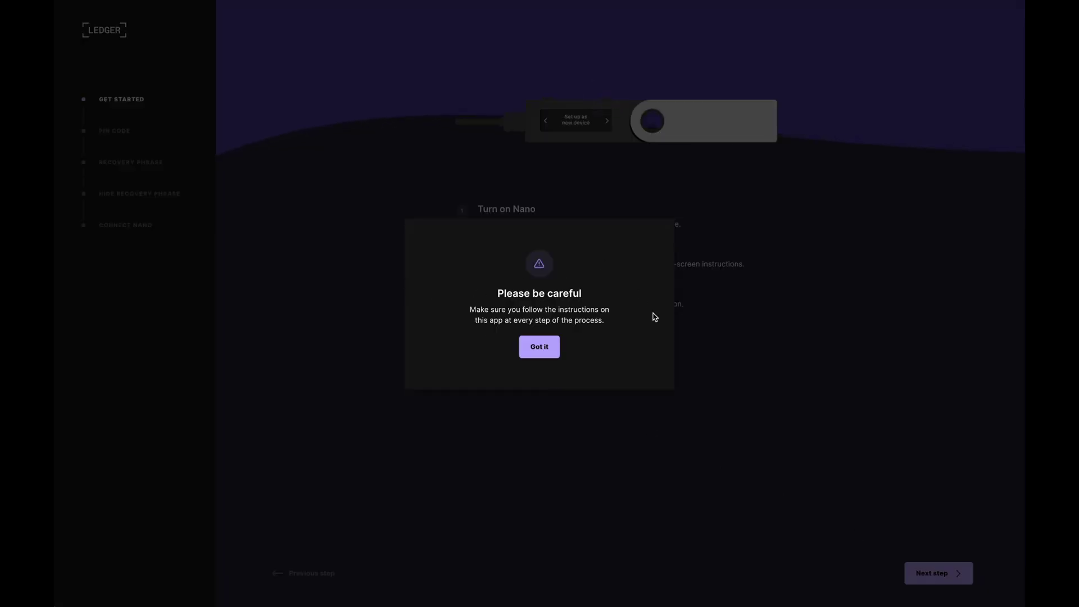
pyautogui.click(552, 354)
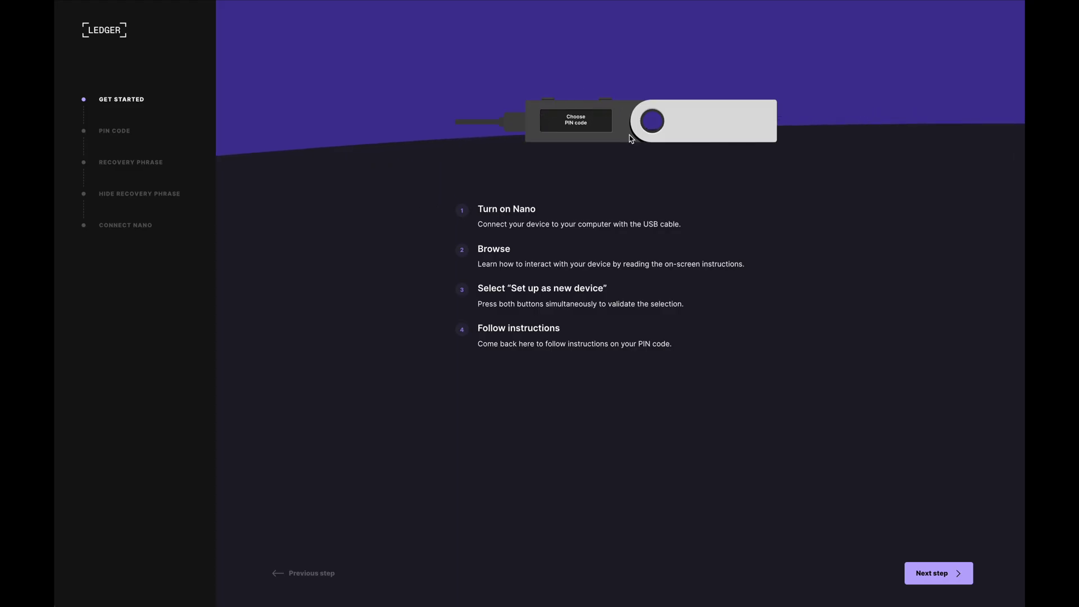
pyautogui.click(934, 574)
# Acknowledge keeping the PIN private, complete the PIN code step, and start the recovery phrase instructions
pyautogui.press('space')
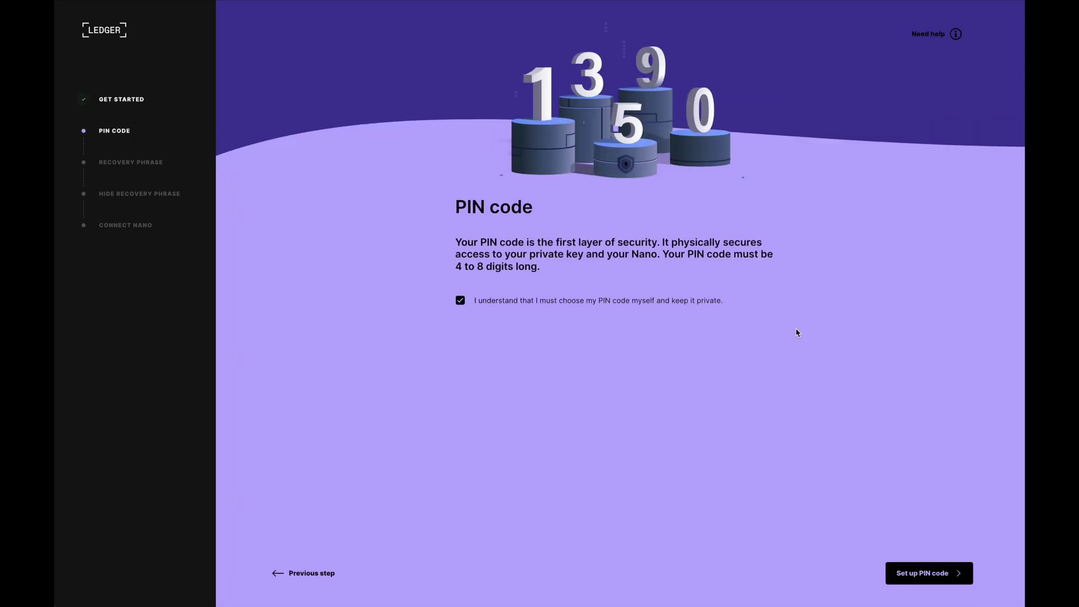
pyautogui.click(943, 576)
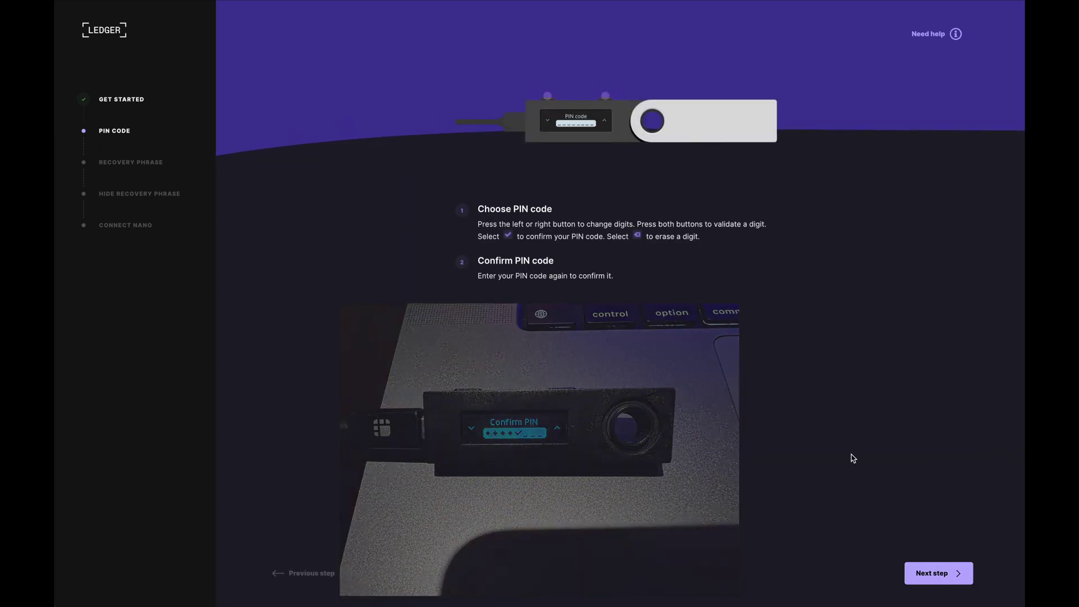
pyautogui.click(929, 574)
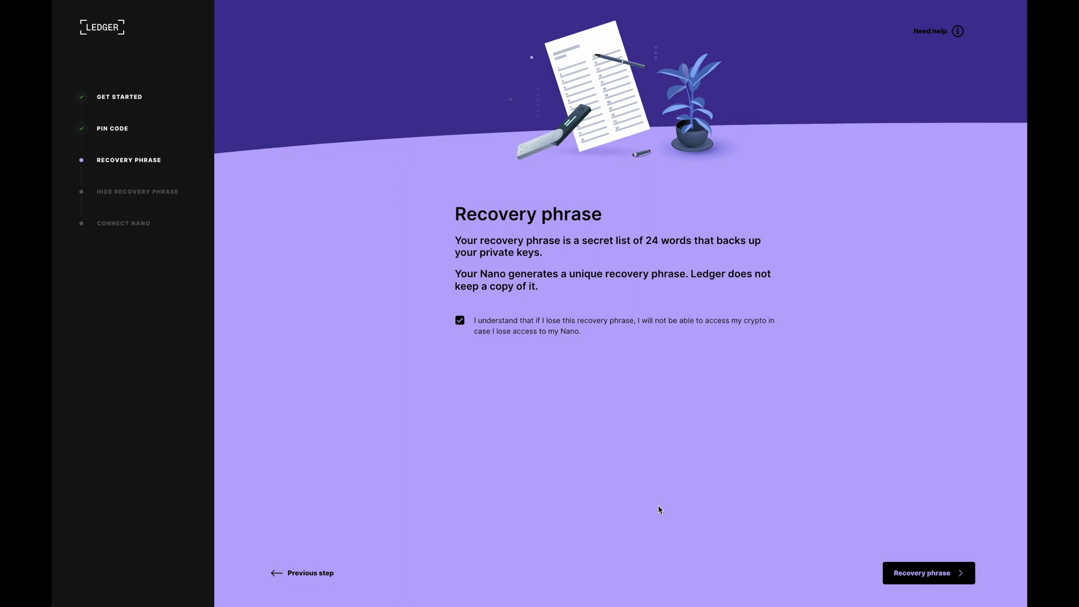
pyautogui.click(907, 580)
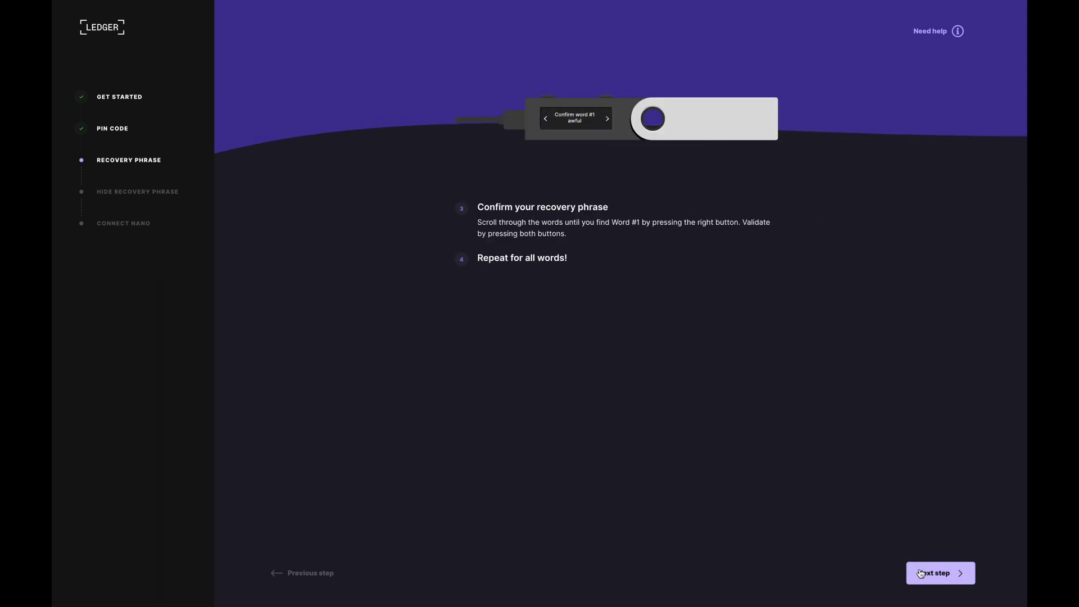
# Confirm the recovery phrase is written and hidden, then start the three-question quiz
pyautogui.click(936, 573)
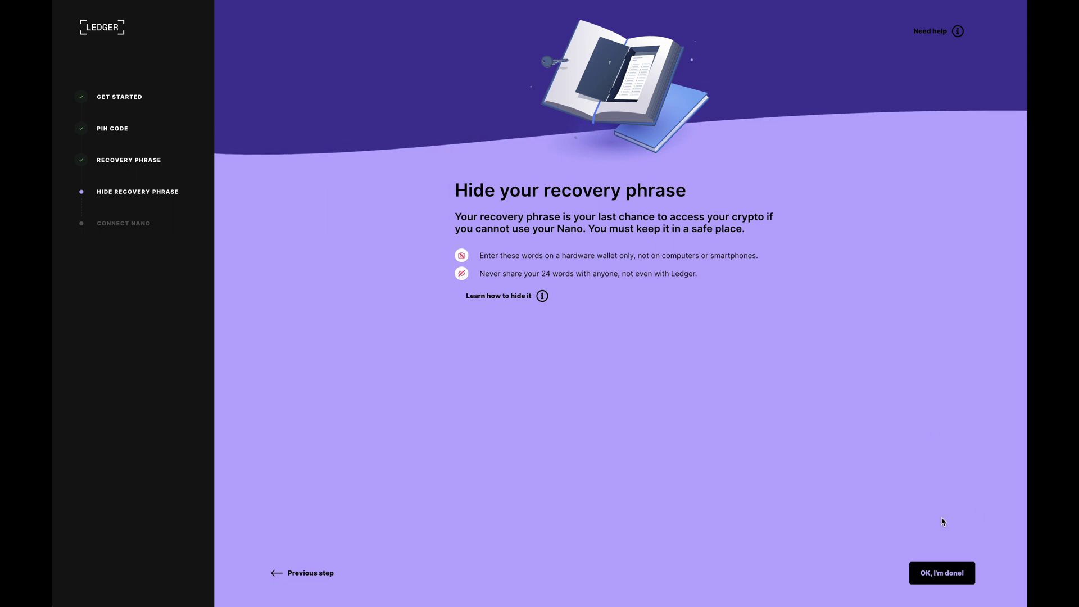
pyautogui.click(965, 574)
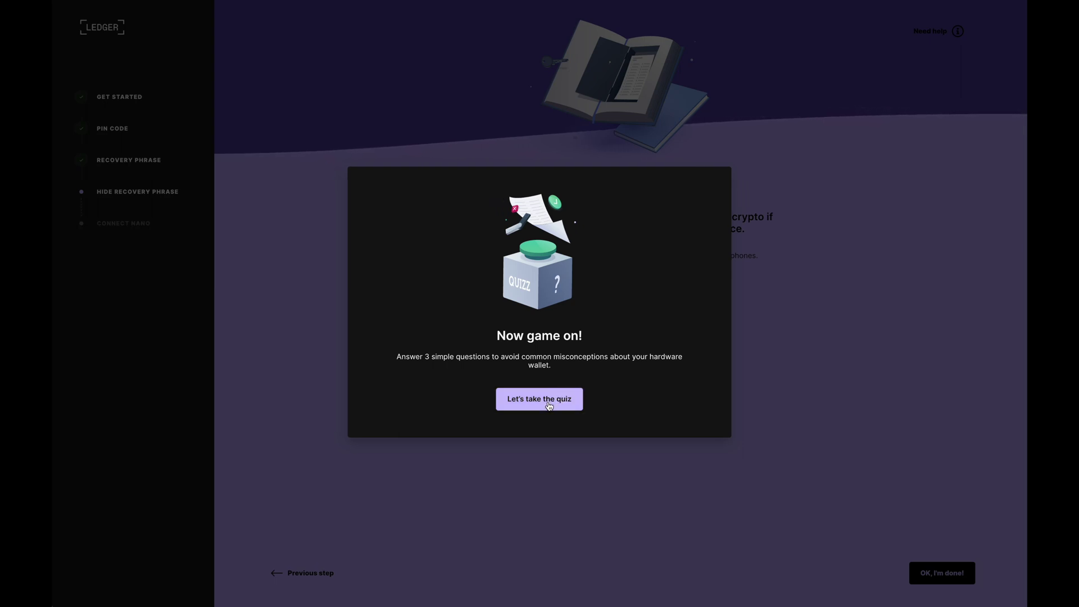
pyautogui.click(549, 404)
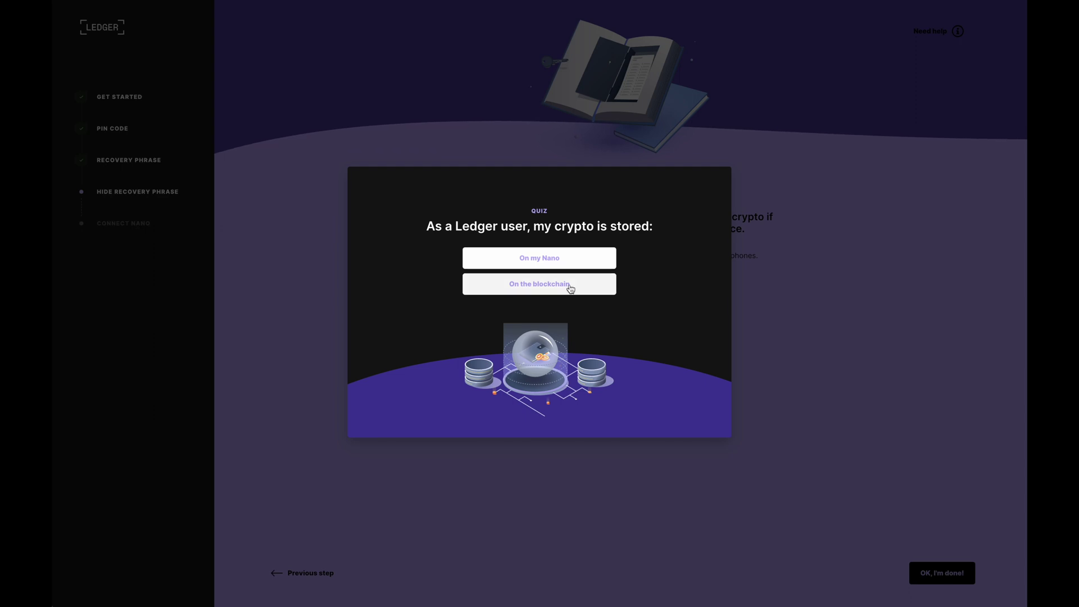
# Answer the quiz: crypto lives on the blockchain, transfer to a secure place, private key stays offline
pyautogui.click(546, 284)
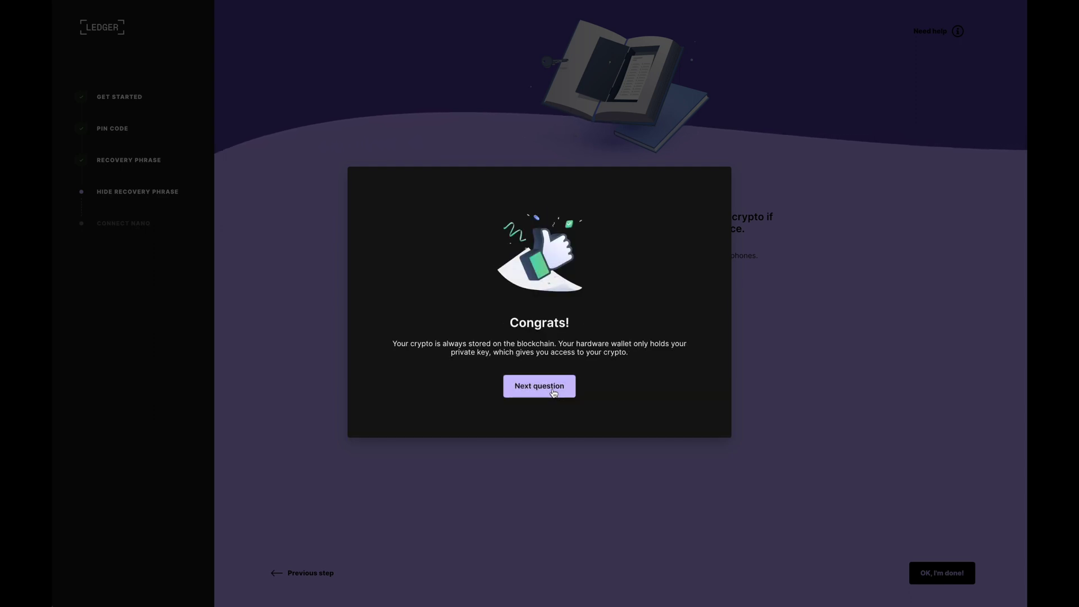
pyautogui.click(552, 392)
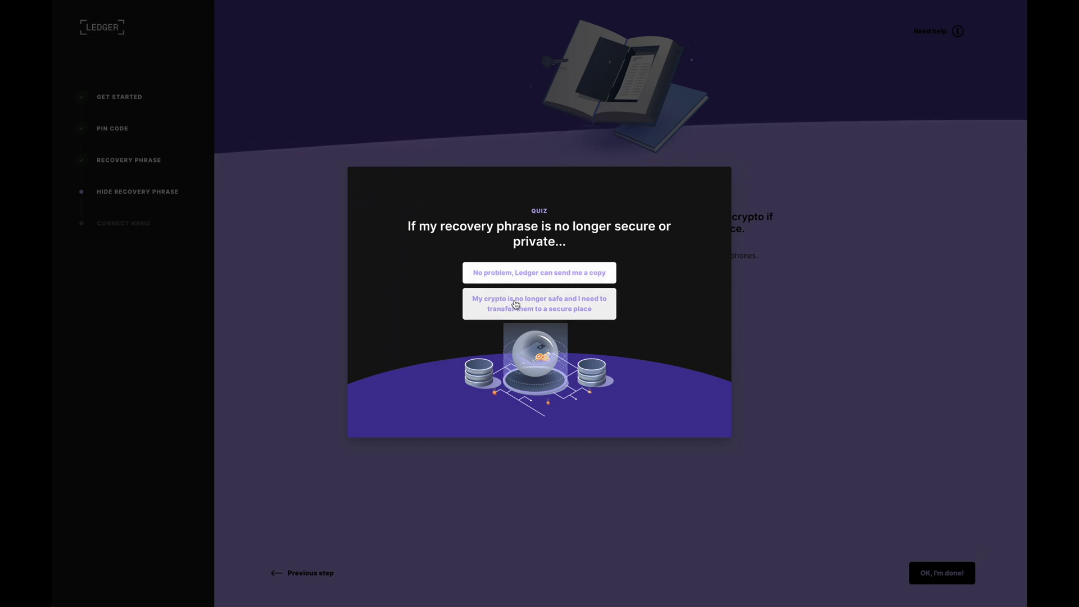
pyautogui.click(596, 318)
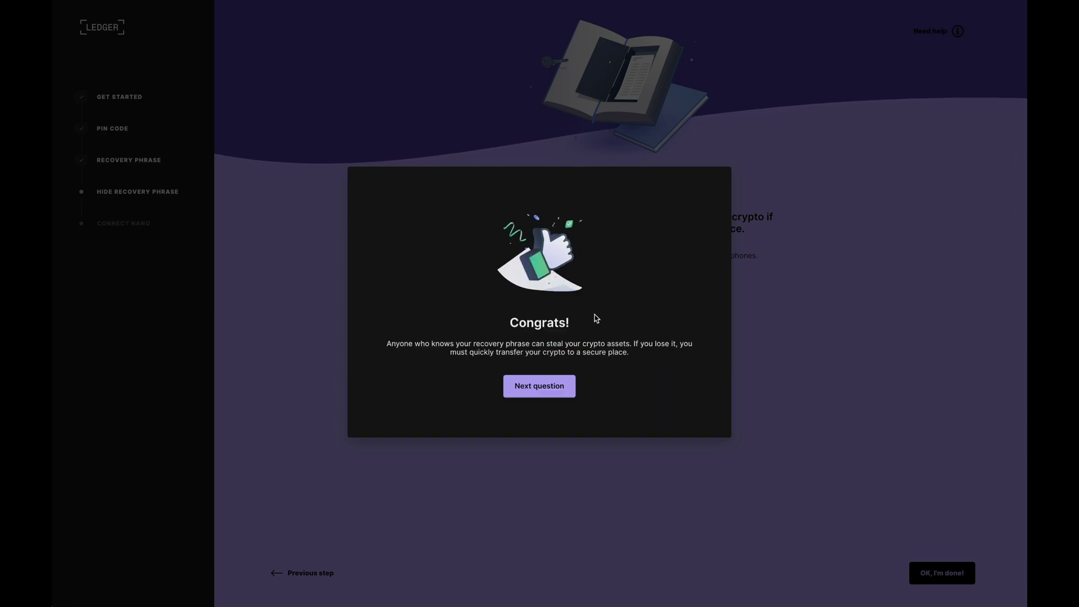
pyautogui.click(541, 387)
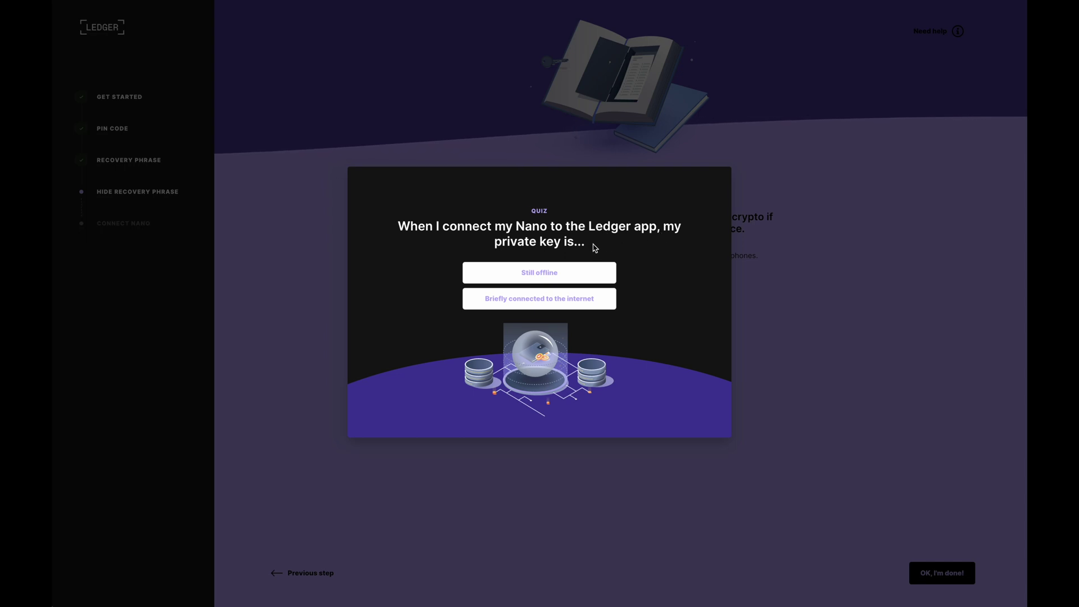
pyautogui.click(554, 274)
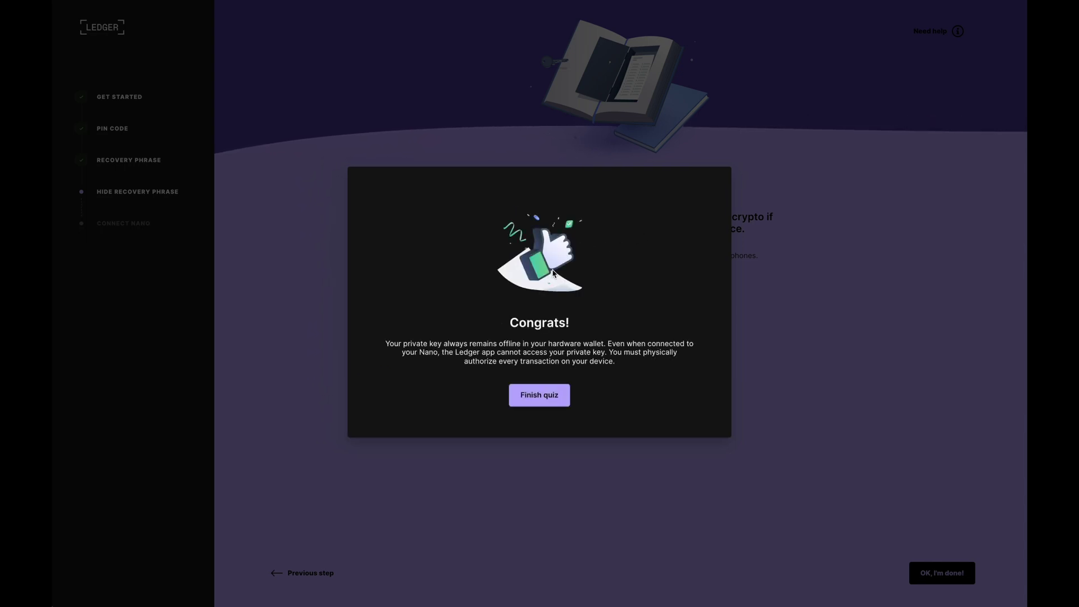
pyautogui.click(542, 401)
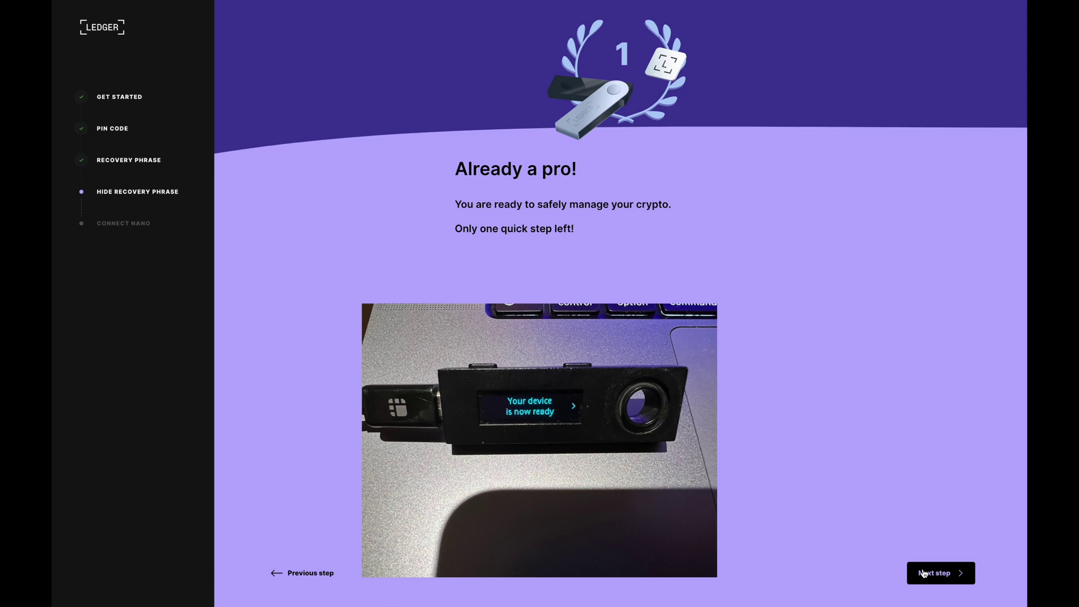
# Run the Nano S genuine check and, once it reports All good, continue to the Portfolio
pyautogui.click(924, 573)
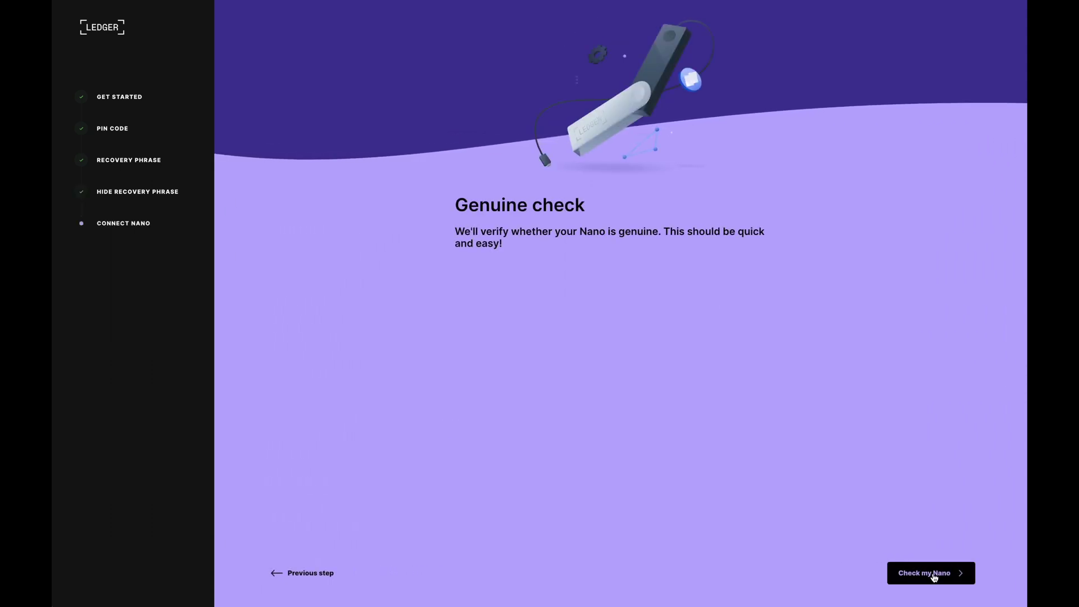
pyautogui.click(935, 577)
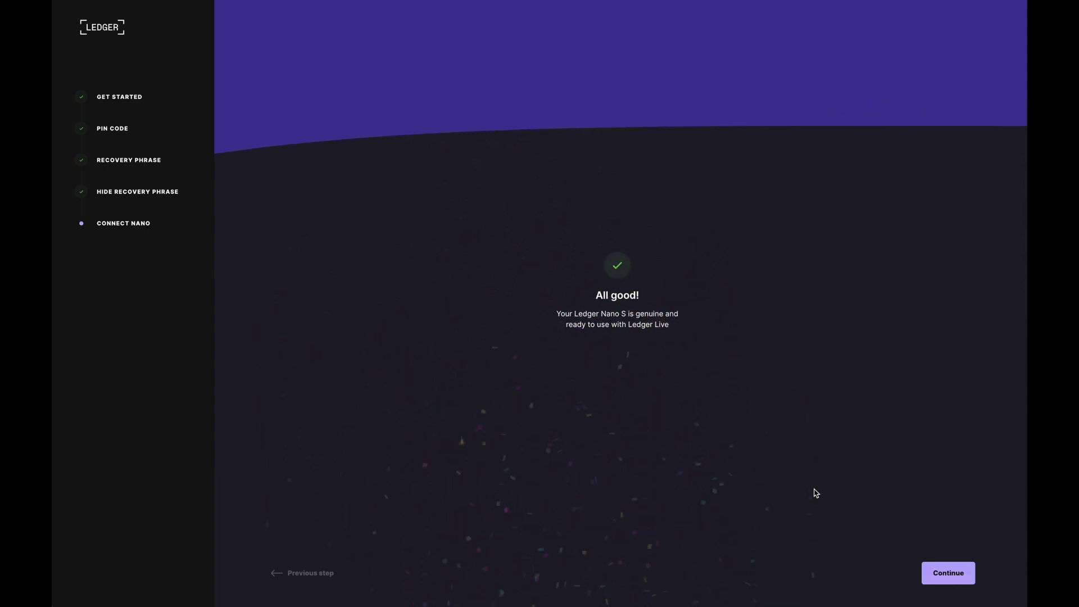
pyautogui.click(961, 577)
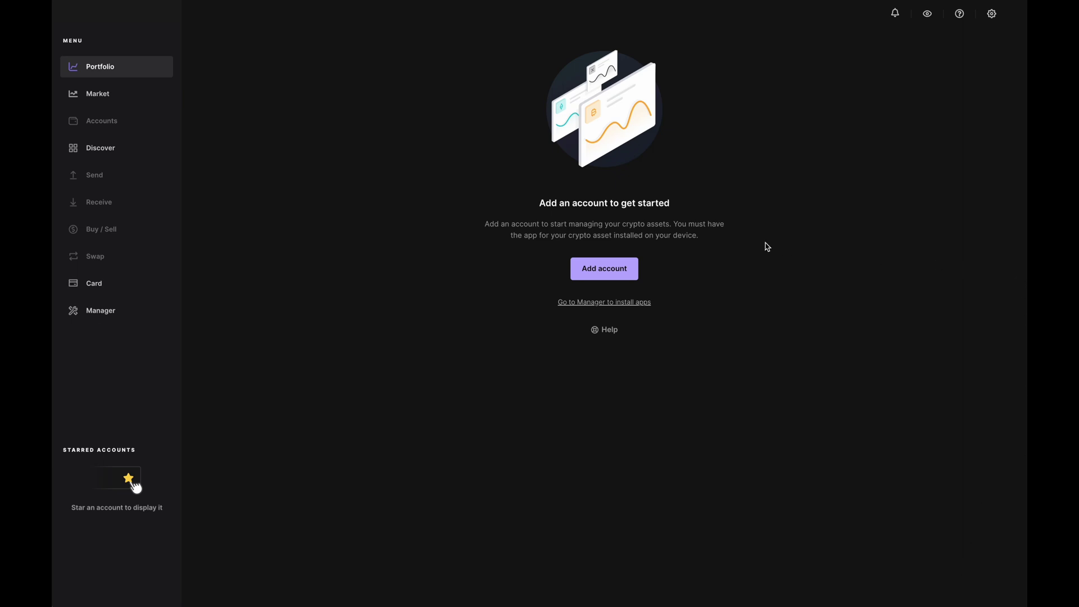
# Start adding an account with Bitcoin (BTC) as the asset and continue to the device check
pyautogui.click(608, 274)
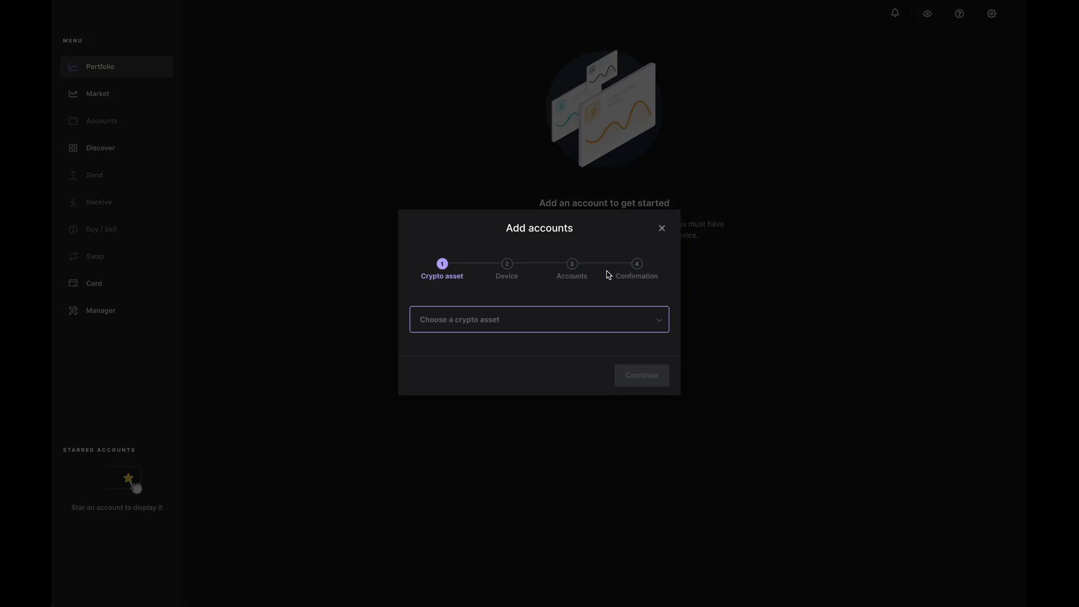
pyautogui.click(596, 330)
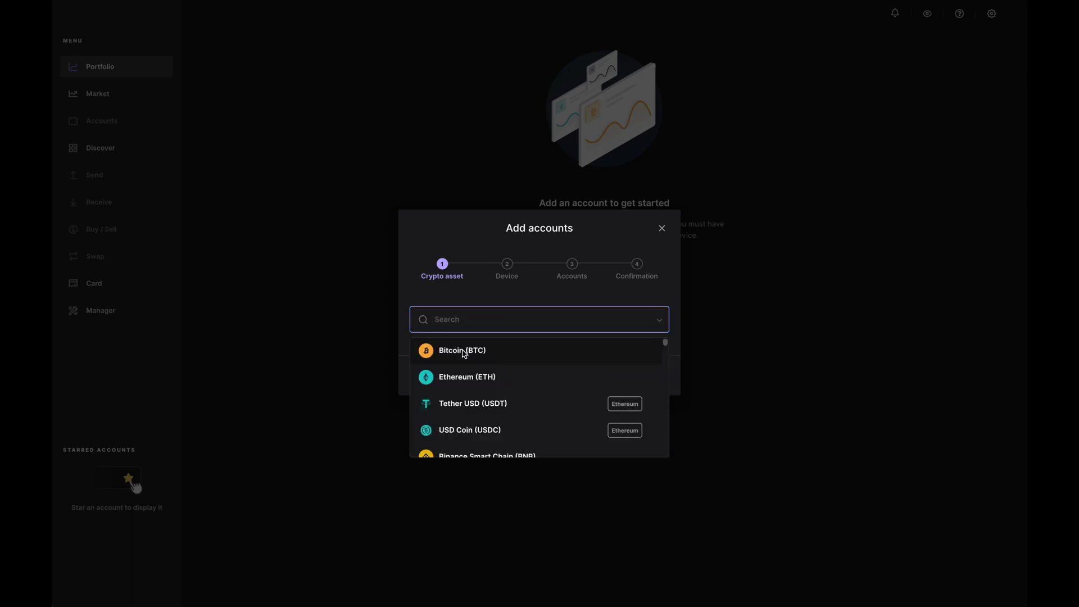
pyautogui.click(464, 352)
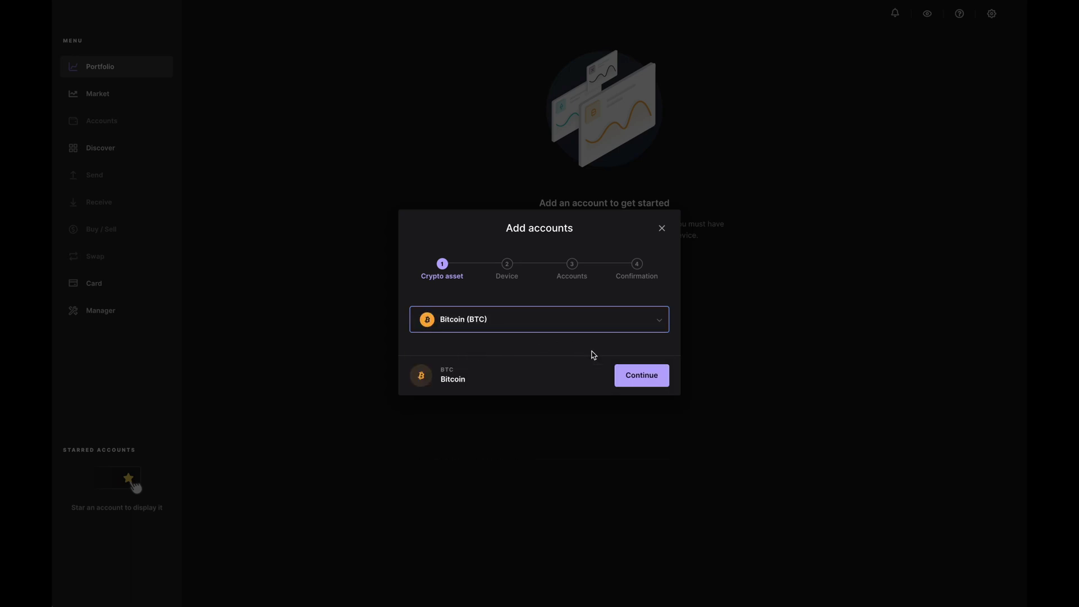
pyautogui.click(640, 375)
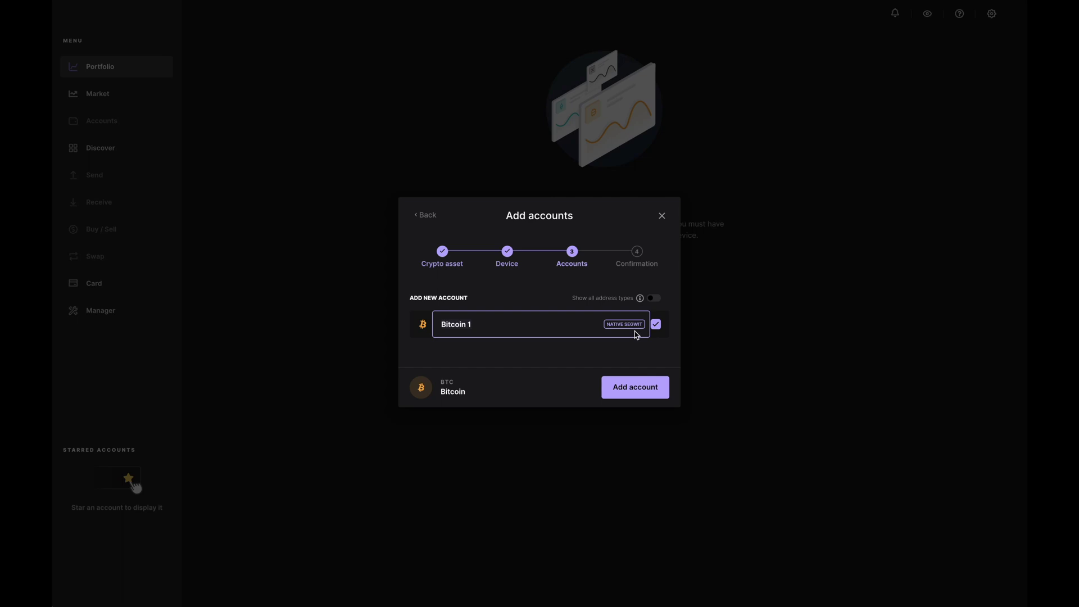
# Show all address types and add the Native SegWit, Taproot, SegWit and Legacy Bitcoin accounts
pyautogui.click(655, 299)
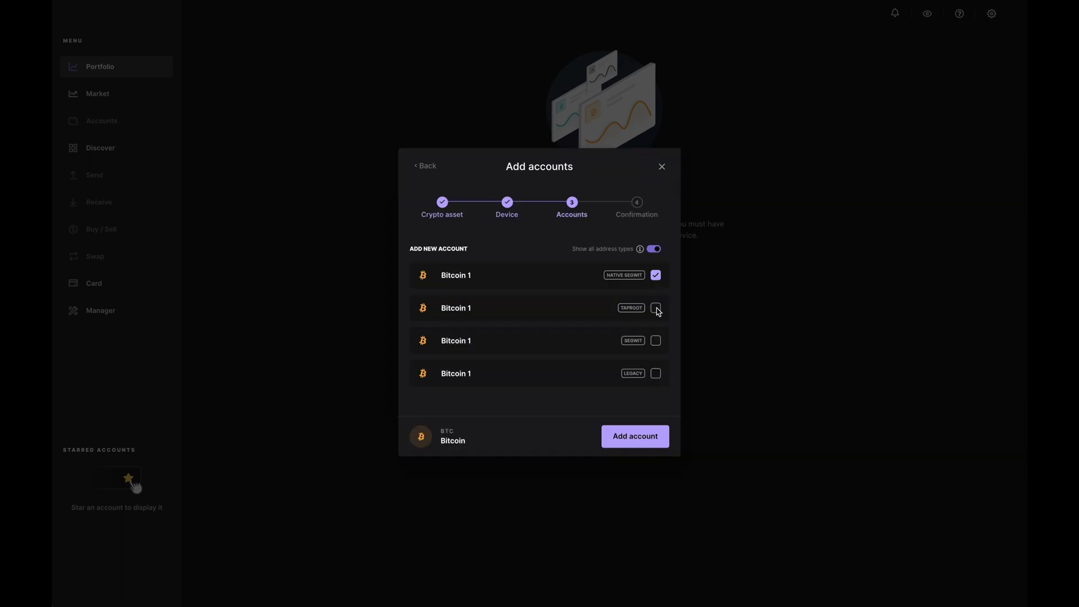
pyautogui.click(656, 308)
pyautogui.click(656, 341)
pyautogui.click(656, 374)
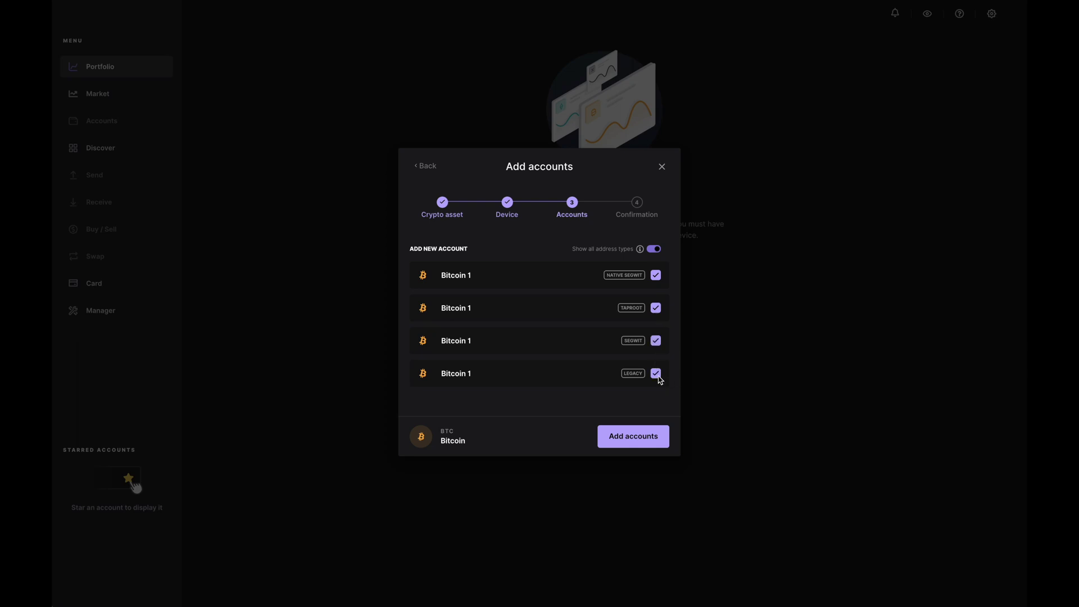
pyautogui.click(656, 447)
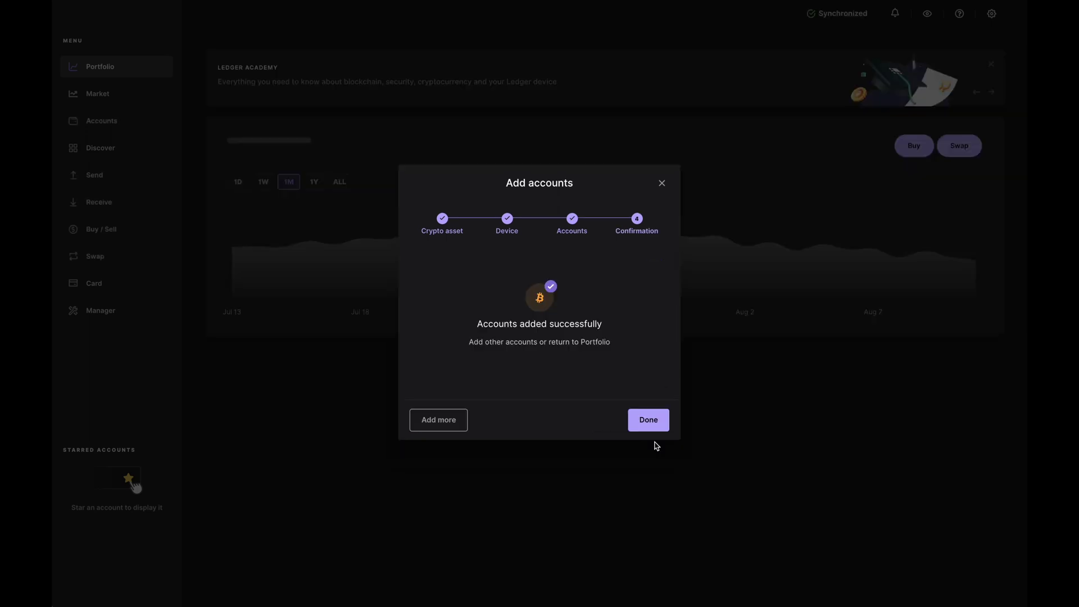